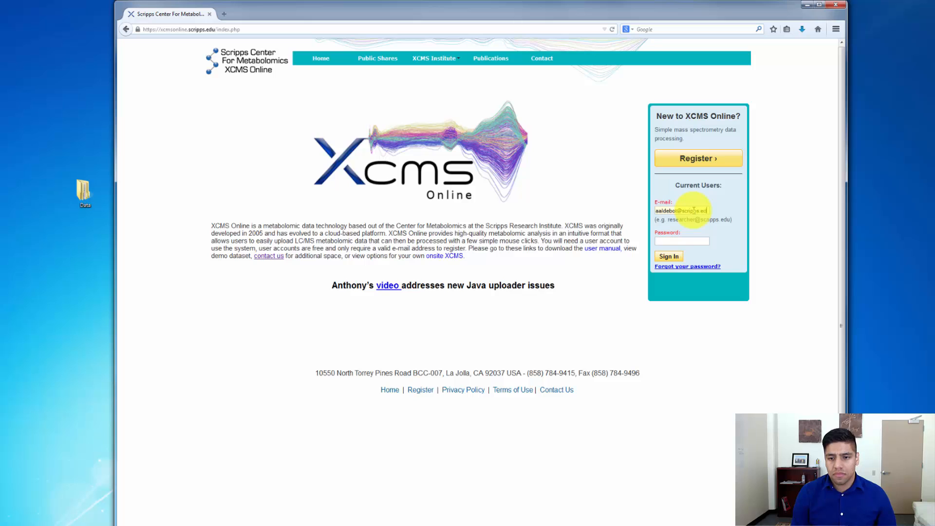
Enter the account password for the existing user and sign in
text(••••••)
key(Return)
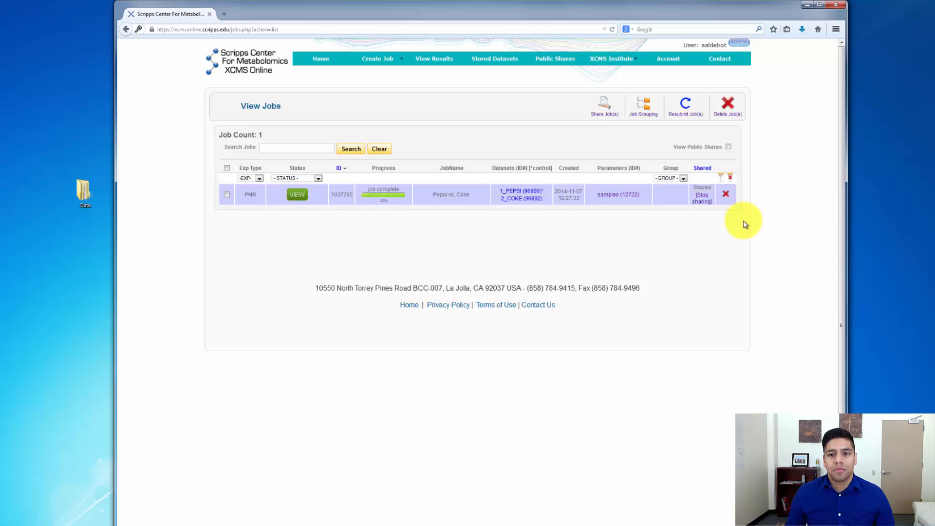
Set the uploader technology to HTML5 in the account's user settings and save the preference
click(668, 65)
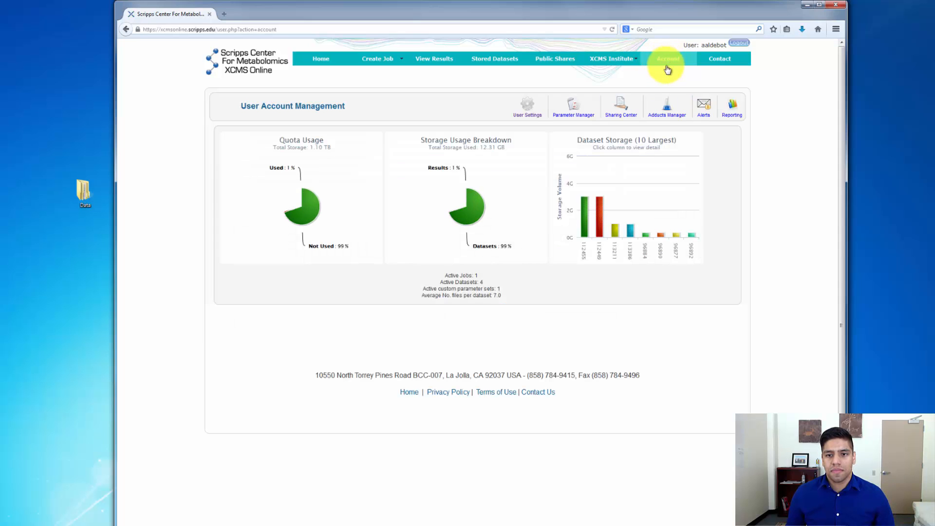
click(530, 117)
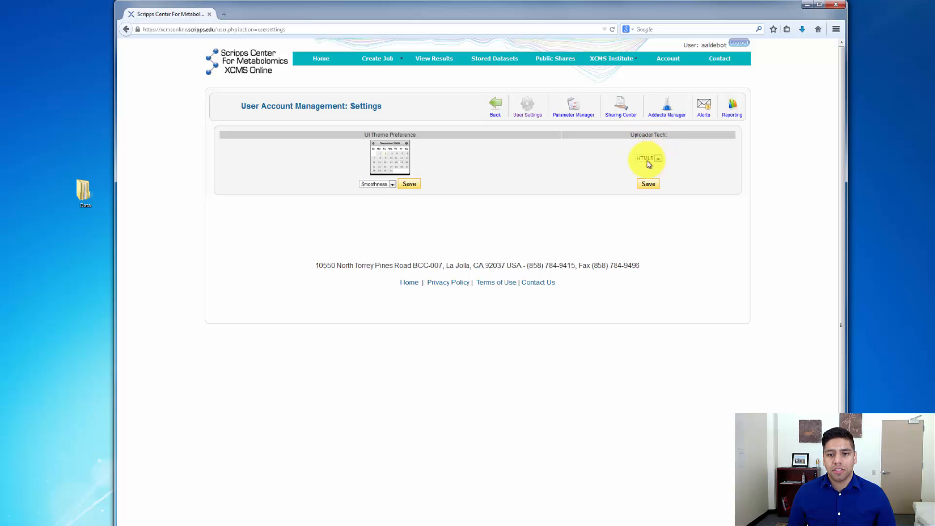
click(658, 159)
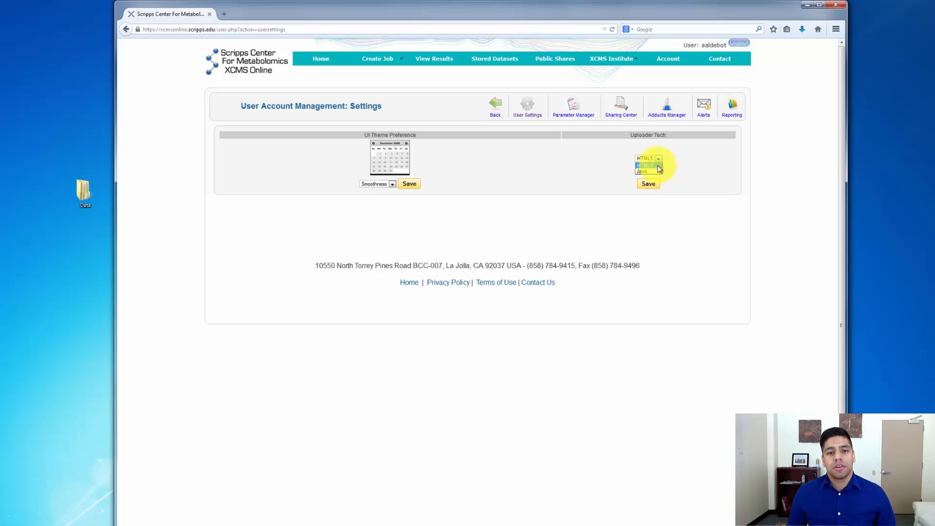
click(658, 167)
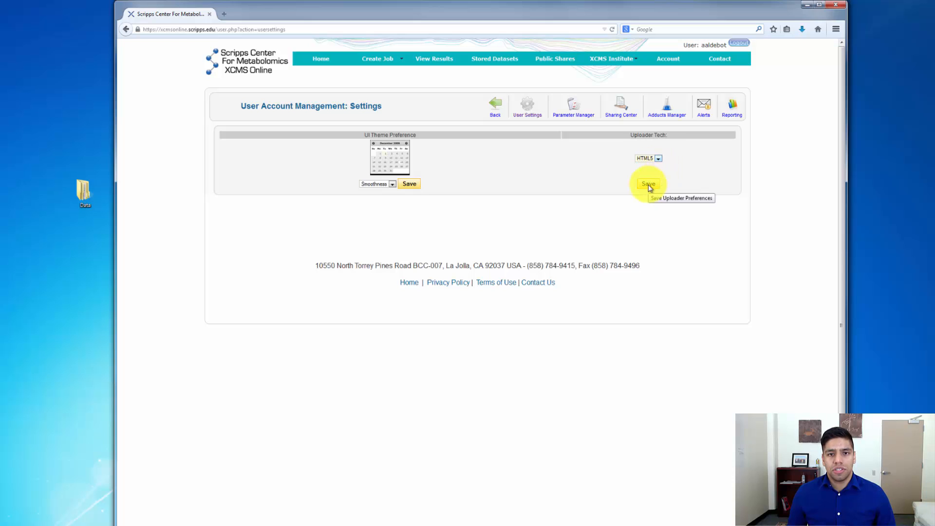
click(648, 186)
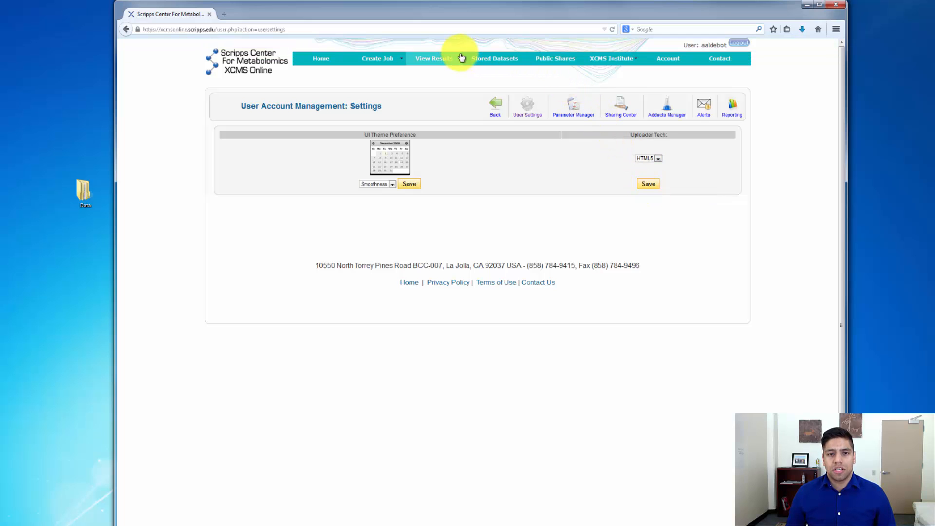
Add a new dataset to the stored datasets and name it with the owner's first name plus the suffix "s_Data"
click(506, 62)
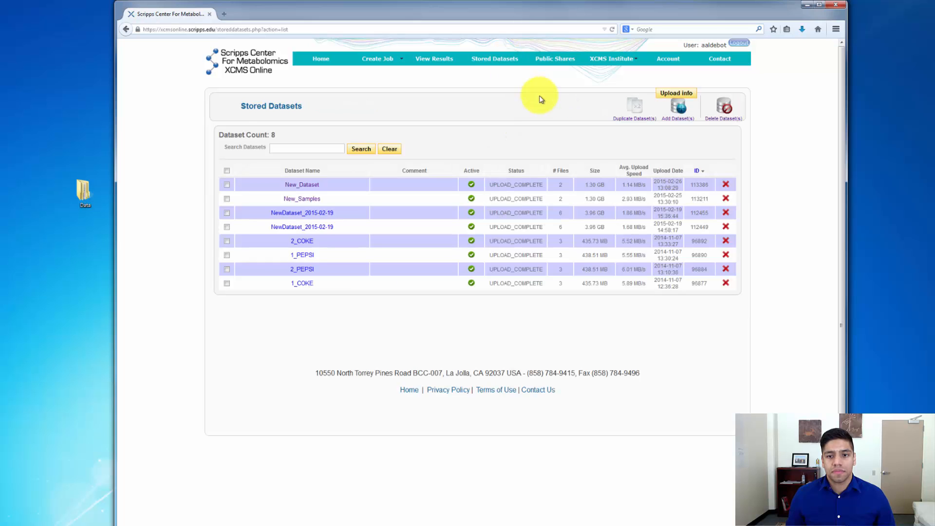
click(676, 121)
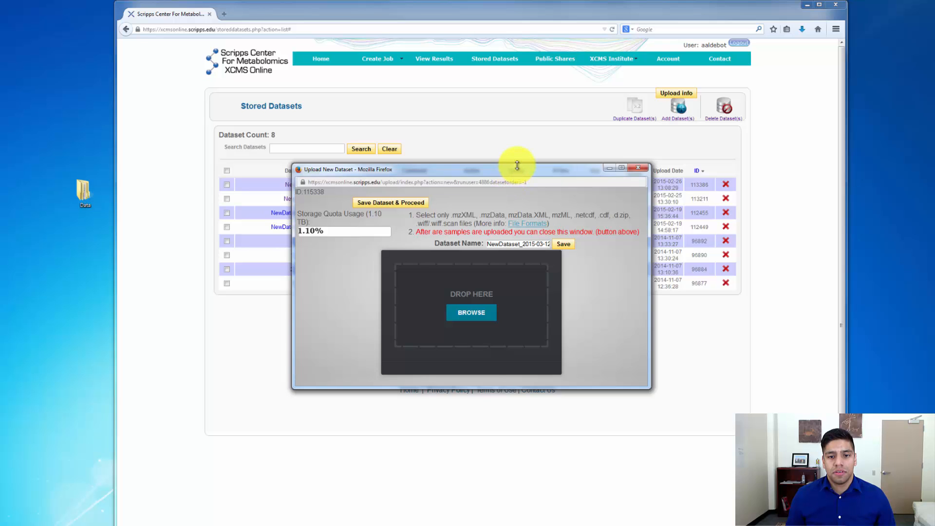
drag(514, 164, 500, 102)
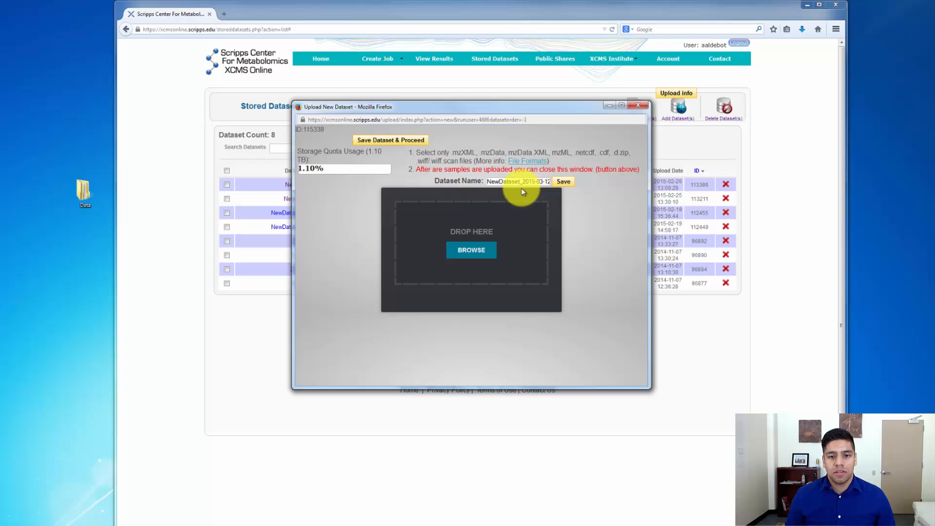
drag(488, 182, 629, 186)
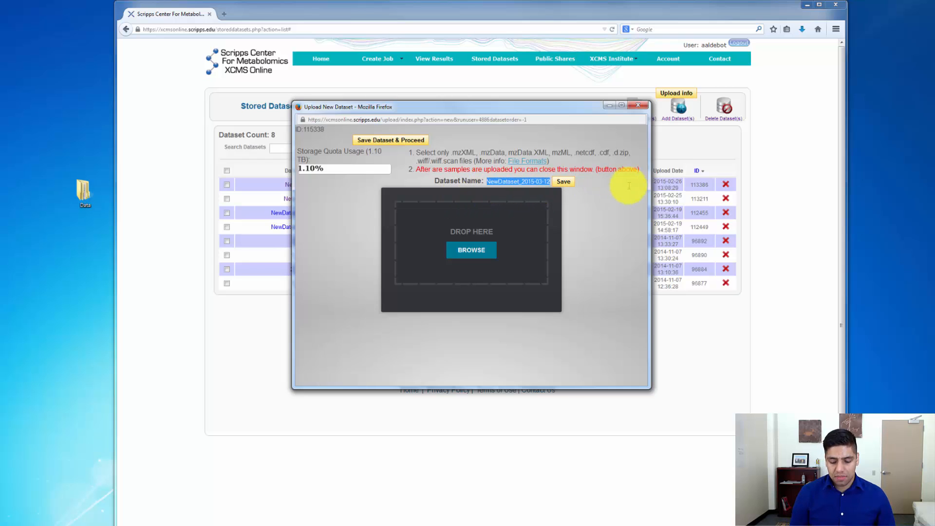
text(Anthonys_Data)
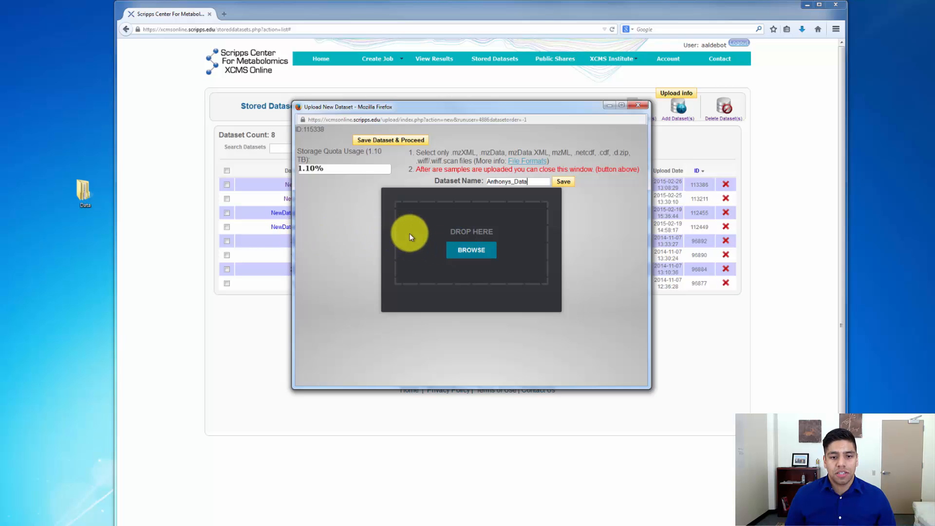
Open the Data folder on the desktop and widen the file type column to show each item's full type
double_click(91, 198)
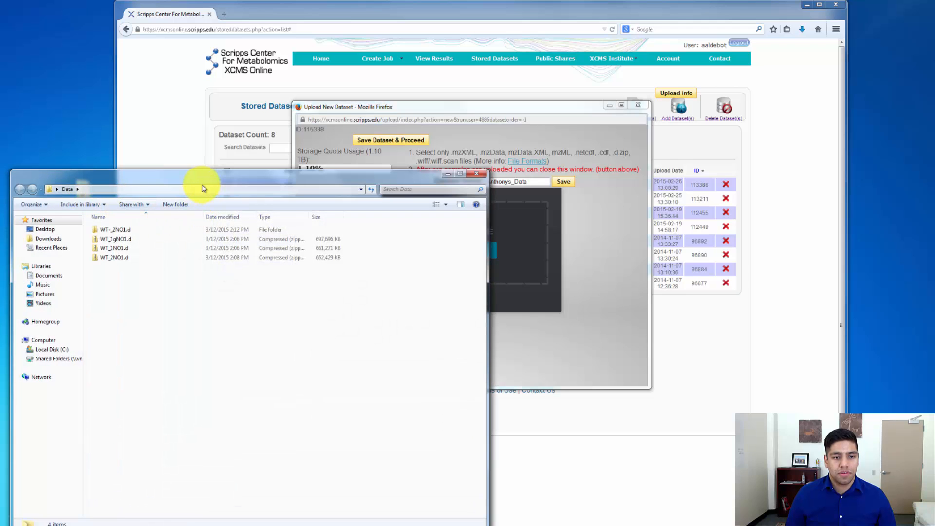
drag(197, 183, 391, 182)
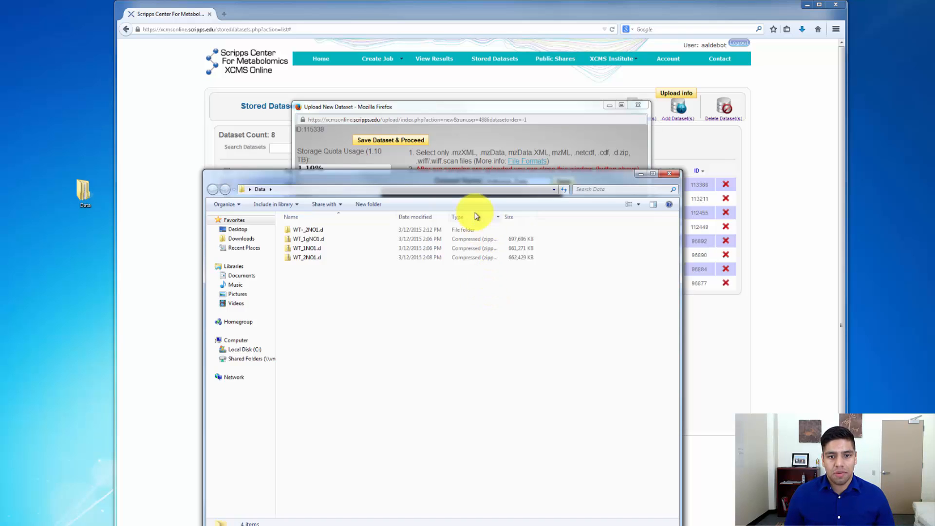
drag(470, 182, 479, 181)
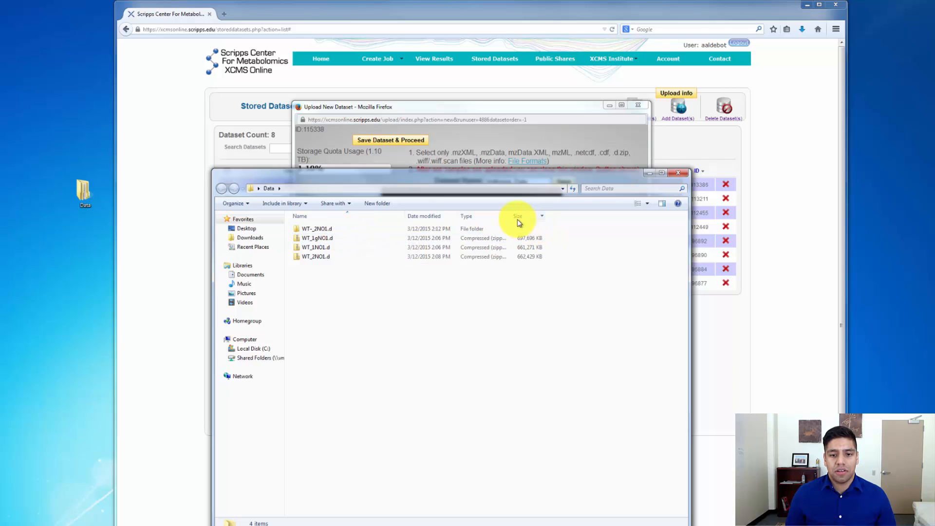
drag(514, 219, 550, 216)
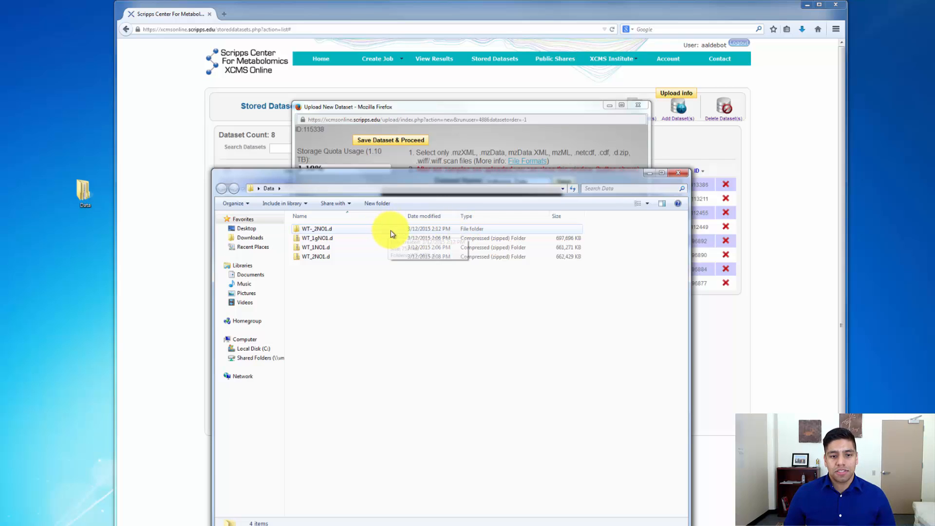
Compress the WT-_2NO1.d folder into a zipped folder inside the Data folder
right_click(319, 233)
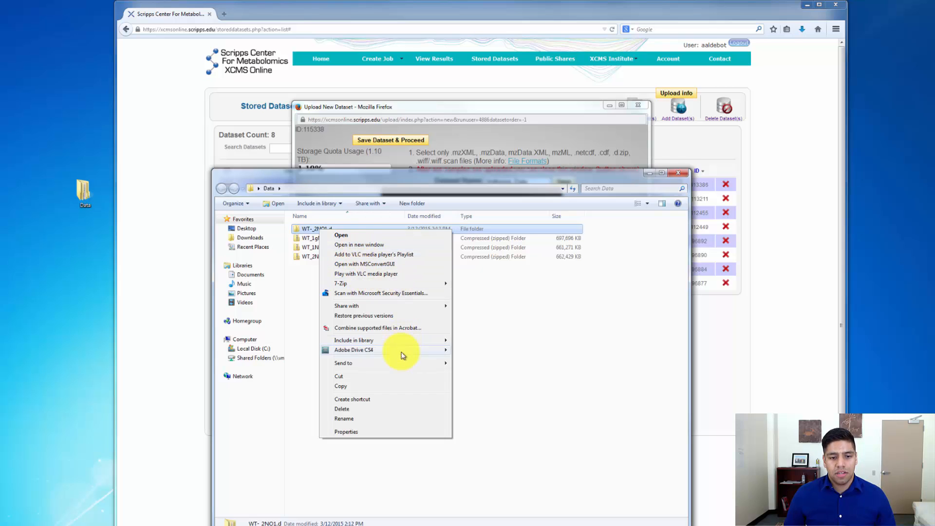
mouse_move(407, 366)
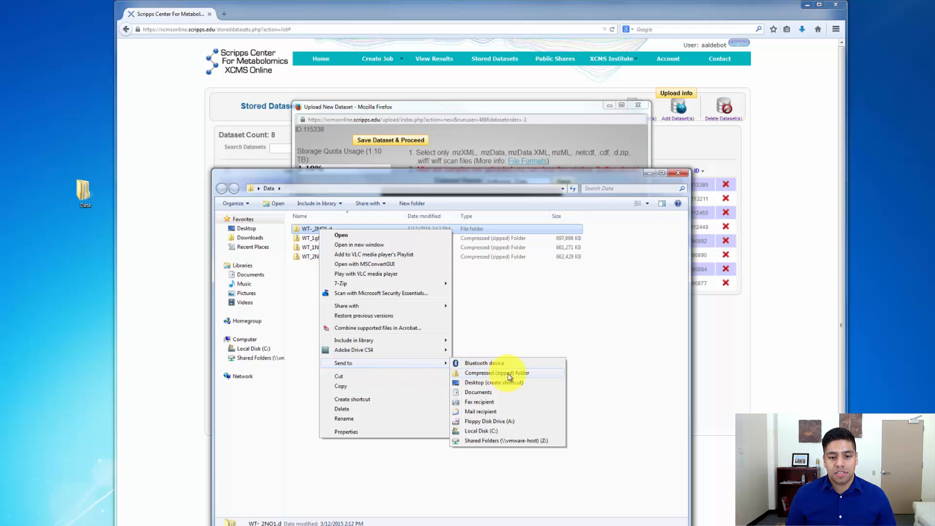
click(550, 374)
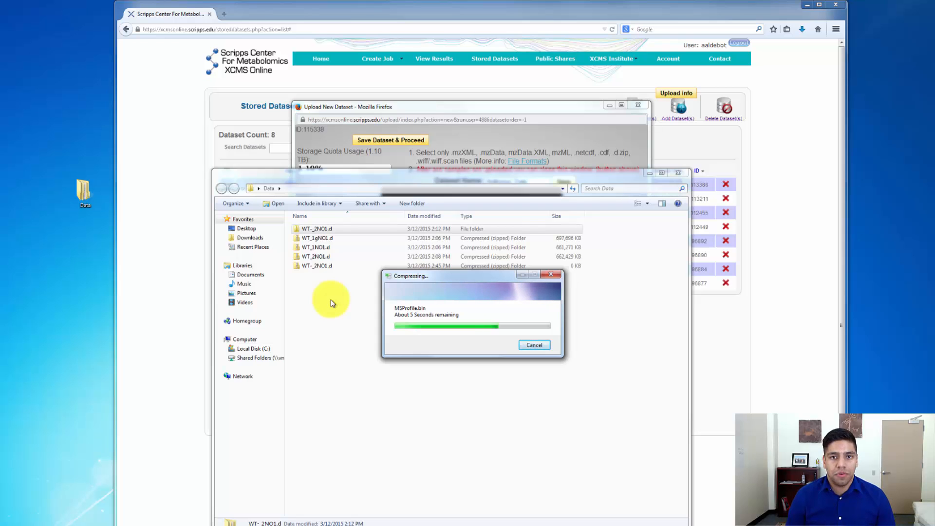
drag(331, 299, 317, 243)
drag(328, 243, 349, 238)
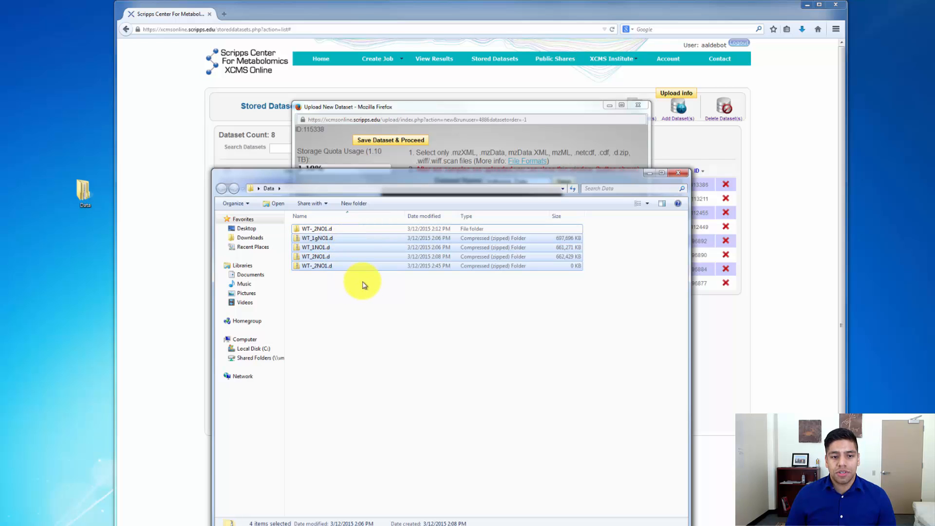
right_click(359, 238)
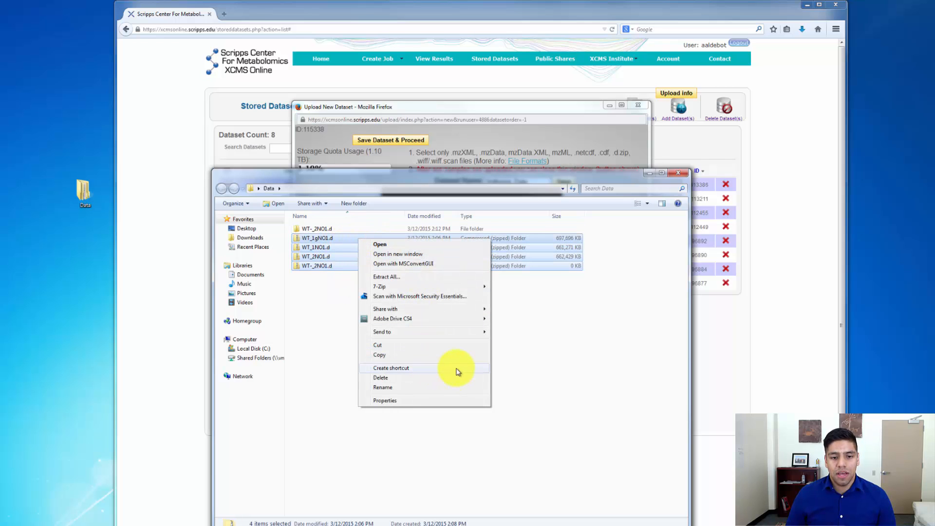
mouse_move(459, 332)
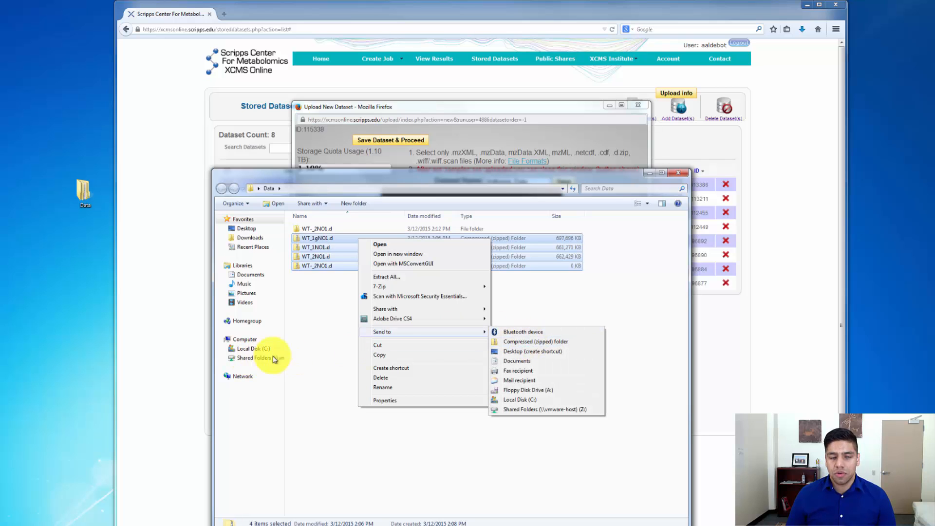
click(310, 356)
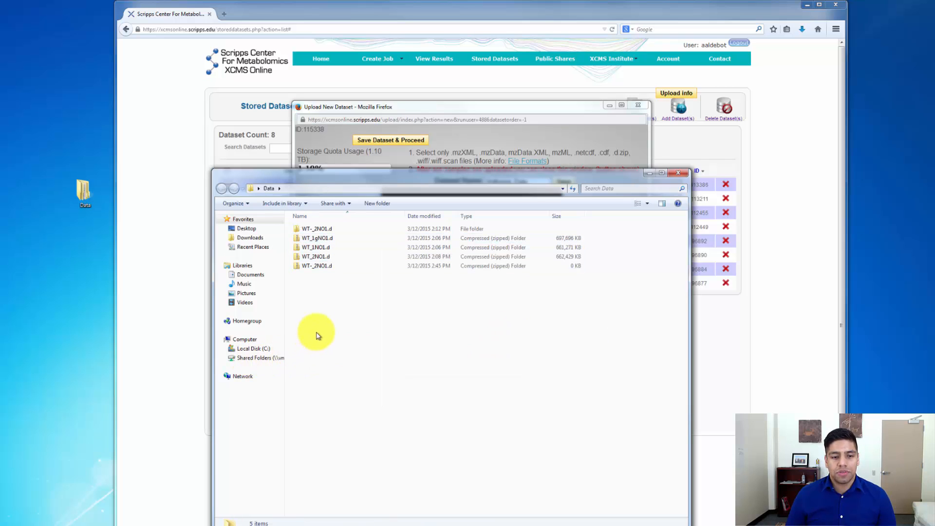
right_click(324, 265)
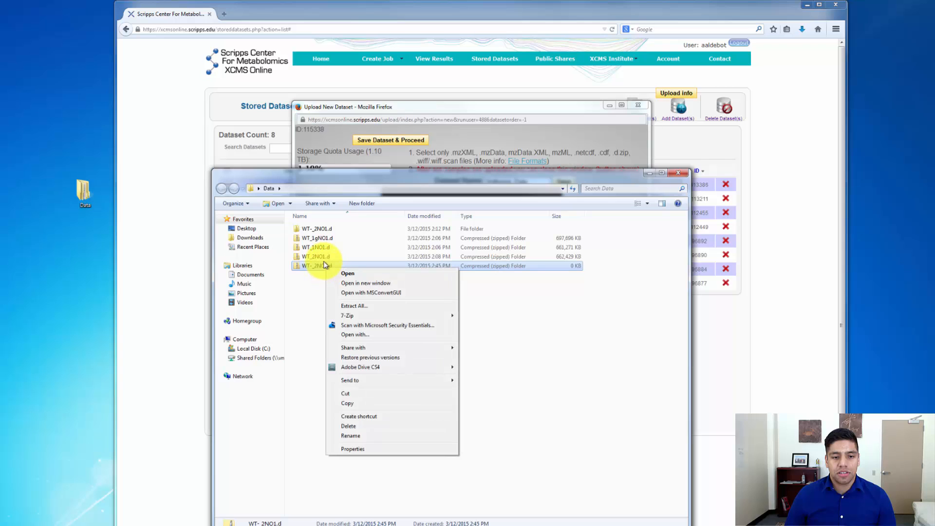
right_click(325, 256)
right_click(324, 247)
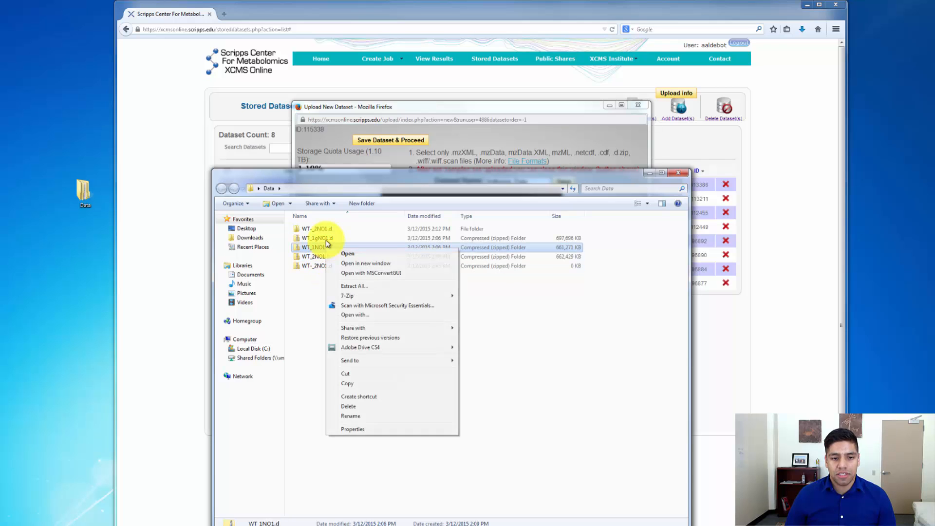
right_click(322, 238)
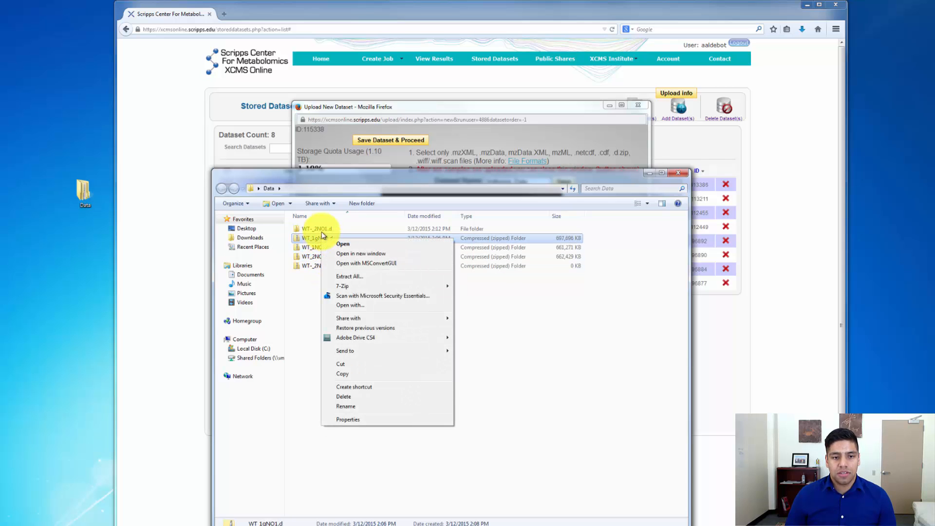
click(307, 300)
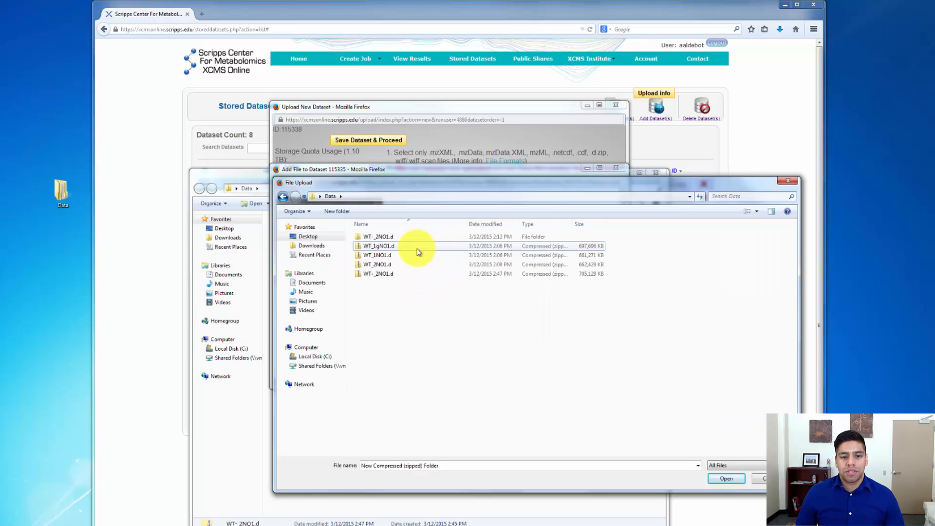
Upload the four zipped files WT_1gNO1.d, WT_1NO1.d, WT_2NO1.d and WT-_2NO1.d from the Data folder to the new dataset
click(399, 277)
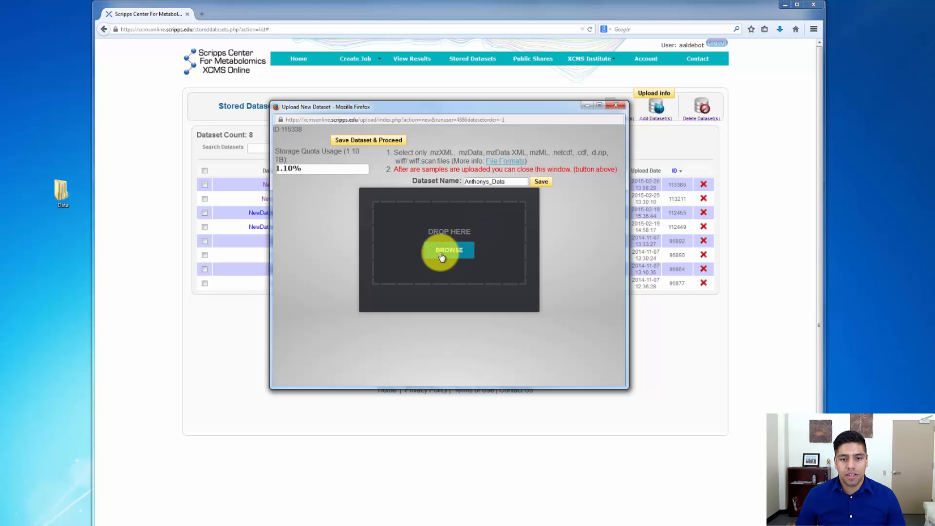
click(454, 253)
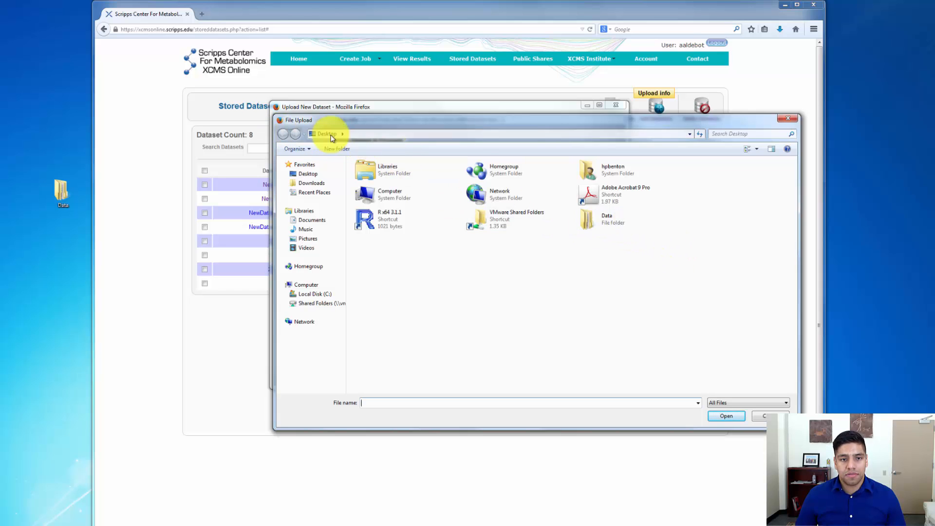
double_click(624, 225)
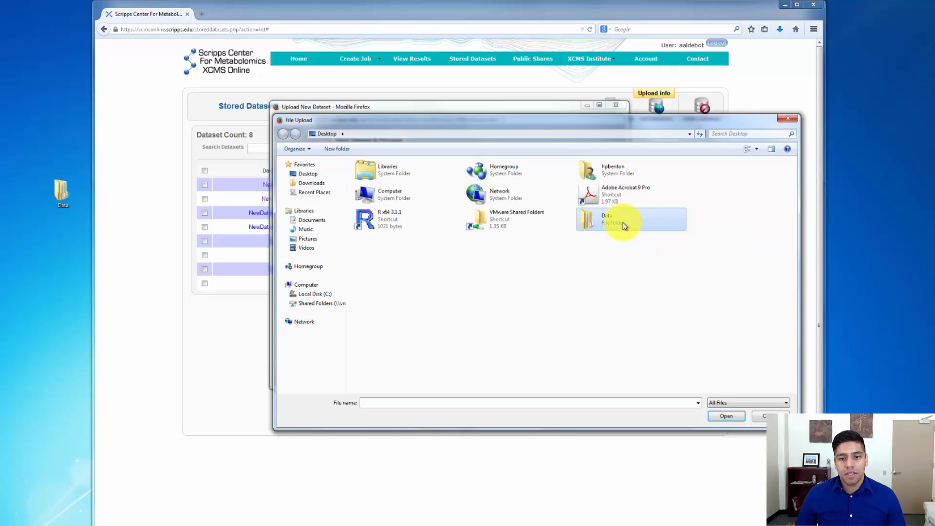
drag(380, 220, 389, 190)
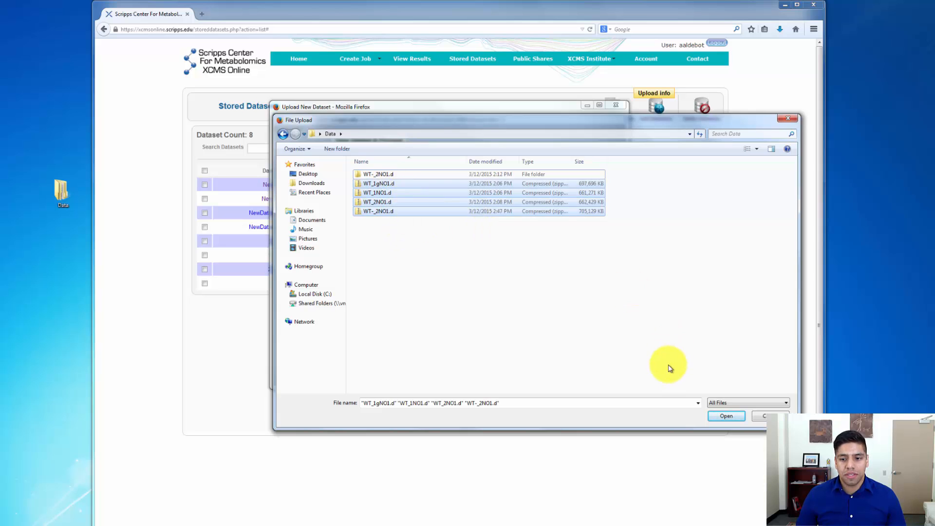
click(735, 420)
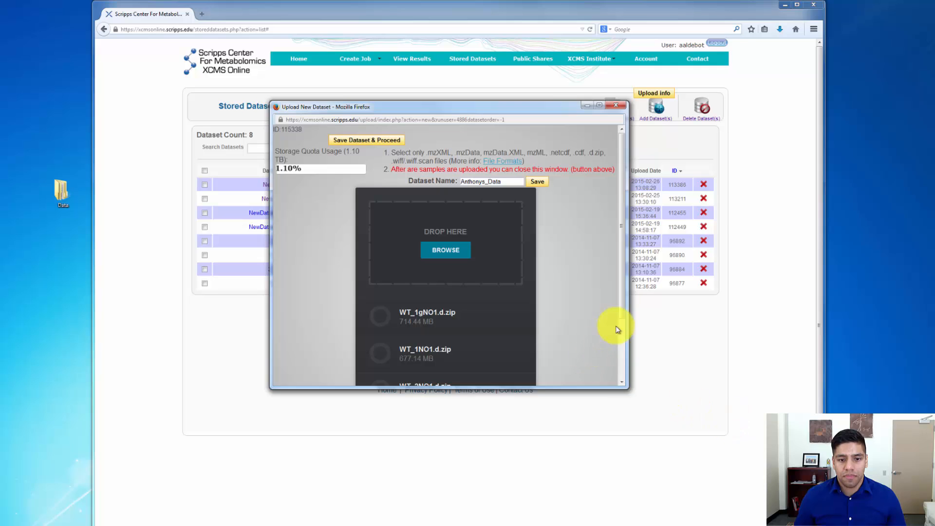
Close the upload window once all files have finished uploading, and open the new dataset from the stored datasets list
drag(601, 384, 589, 513)
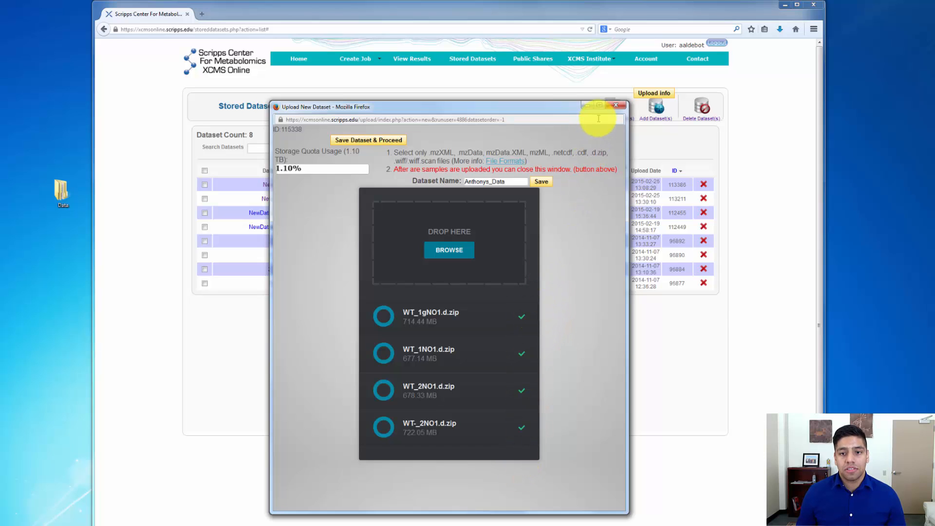
click(616, 108)
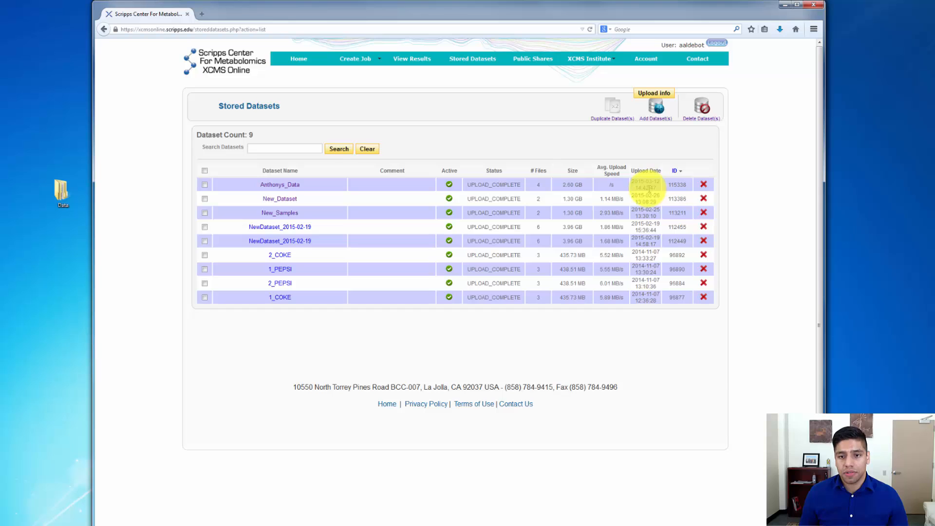
click(299, 187)
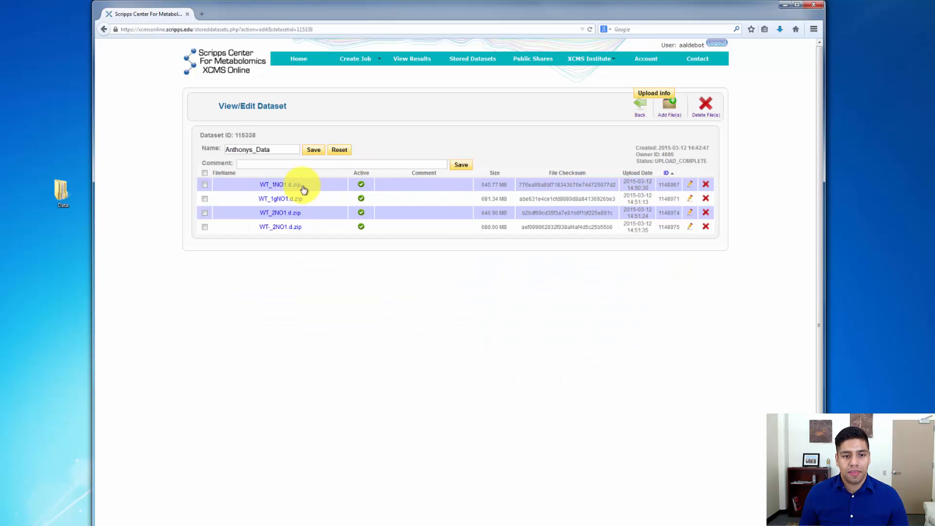